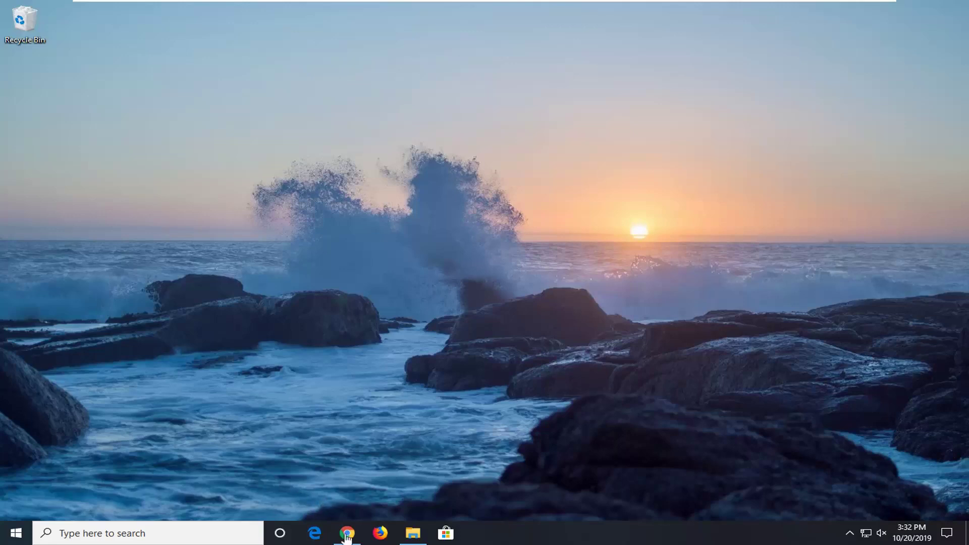
# Open a new Chrome window from the taskbar jump list and search Google for 'directx'
pyautogui.moveTo(302, 468); pyautogui.dragTo(300, 470)
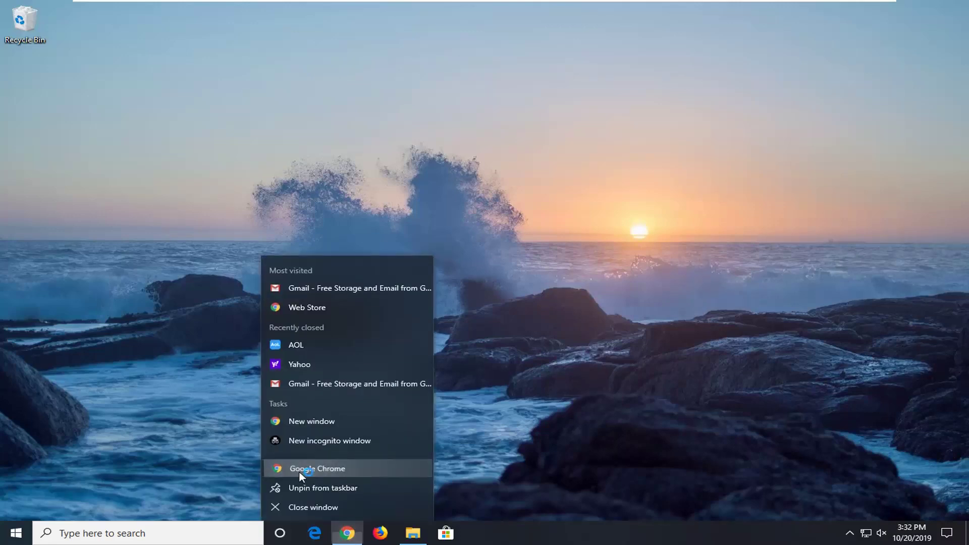
pyautogui.click(299, 469)
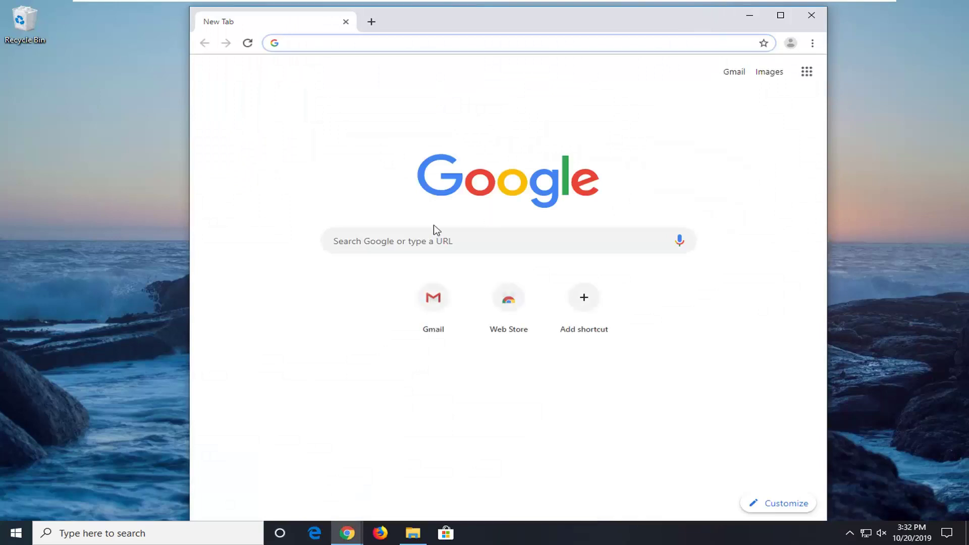
pyautogui.write('directx')
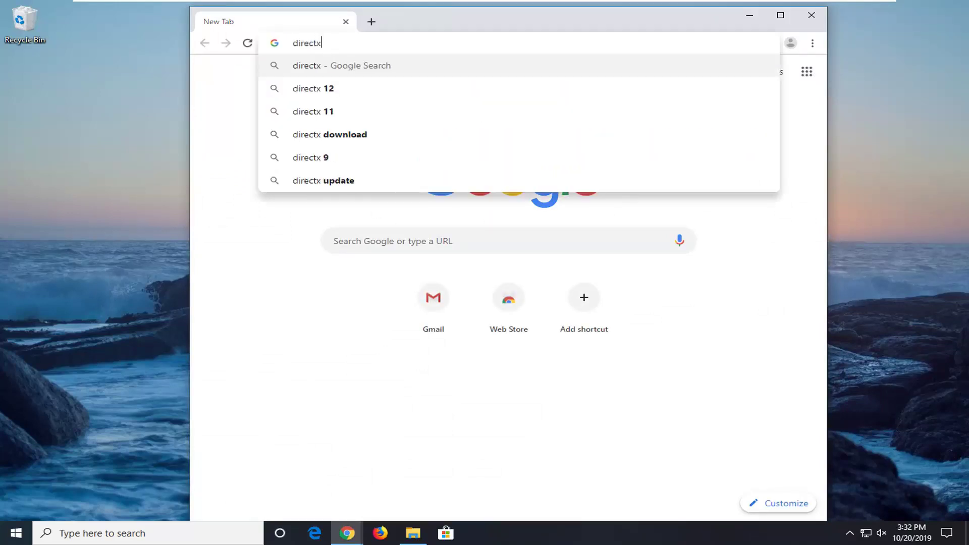
pyautogui.press('Return')
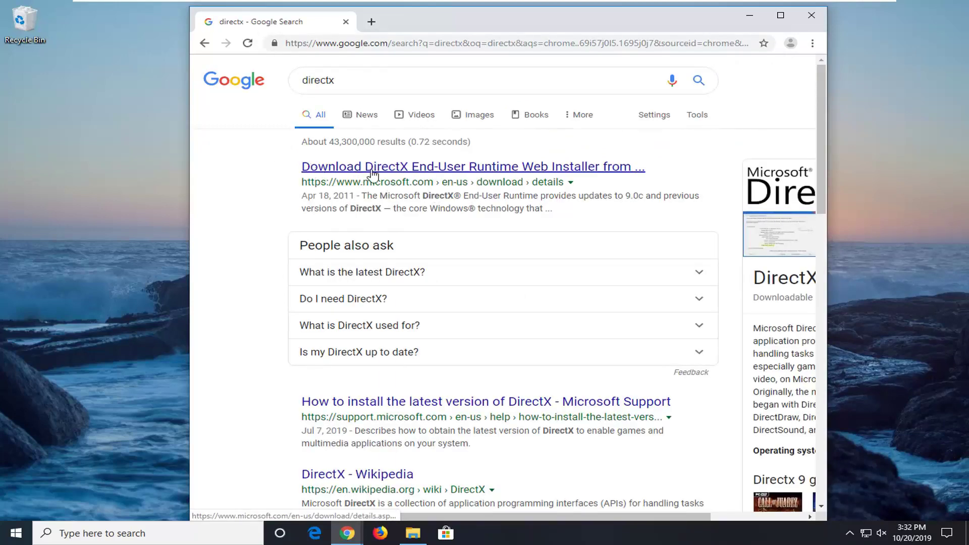
# Download dxwebsetup.exe in English from Microsoft's DirectX End-User Runtime Web Installer page
pyautogui.click(461, 174)
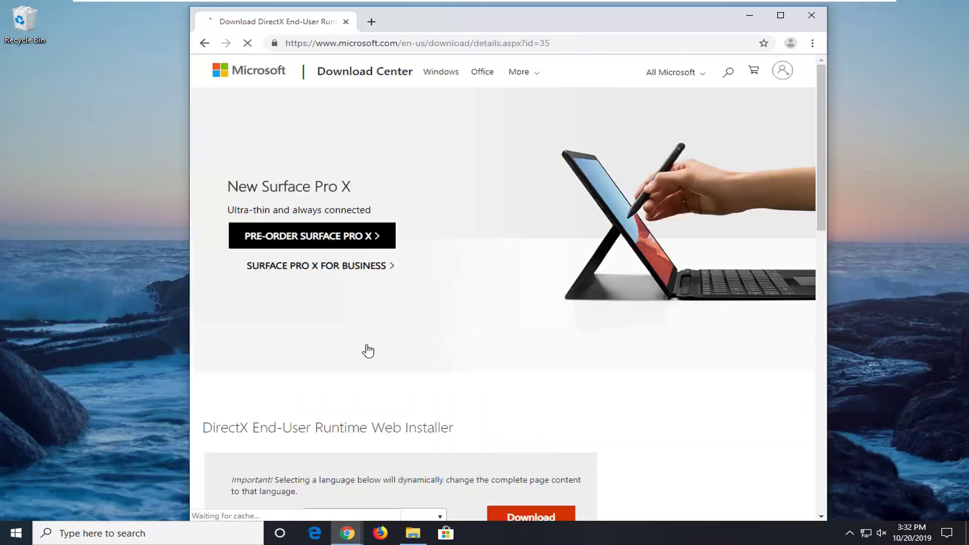
pyautogui.scroll(-3, 368, 350)
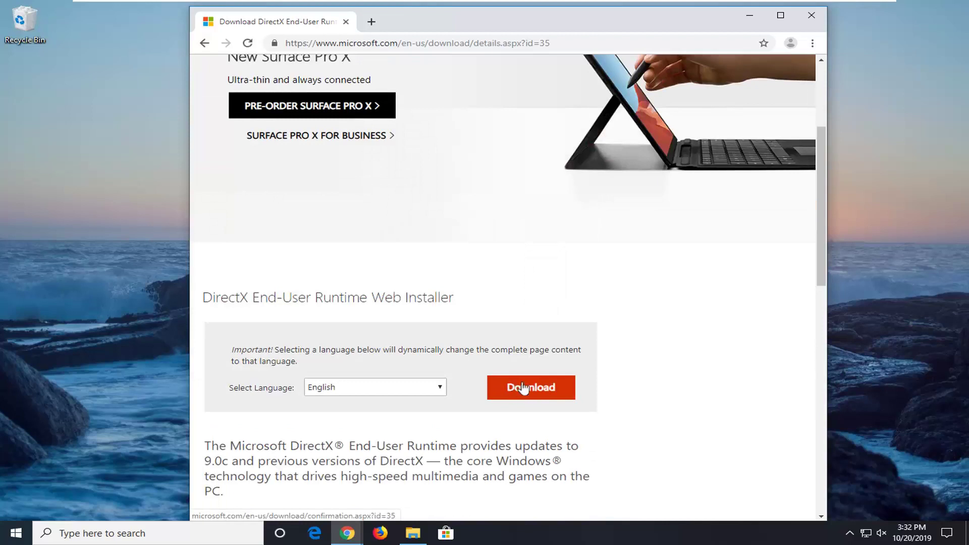
pyautogui.click(339, 393)
pyautogui.click(340, 393)
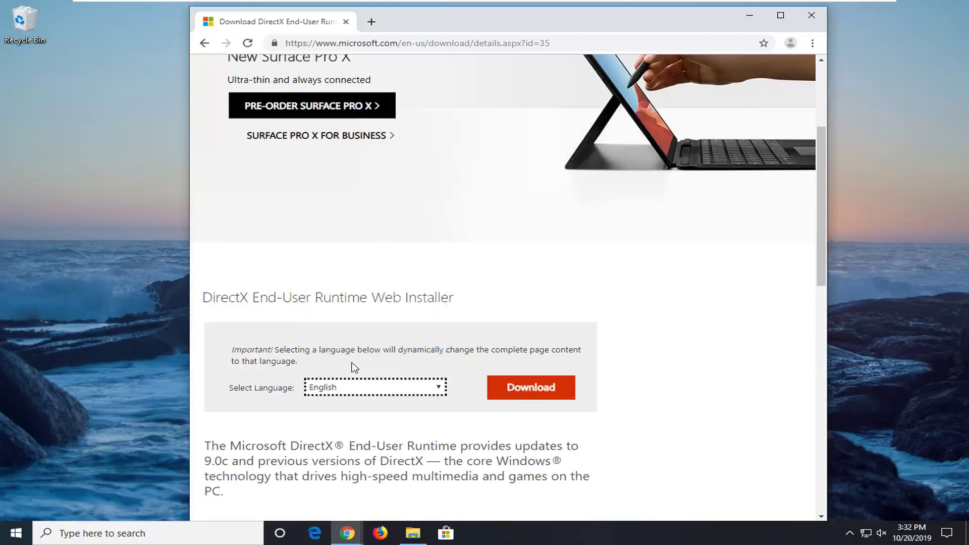
pyautogui.click(532, 388)
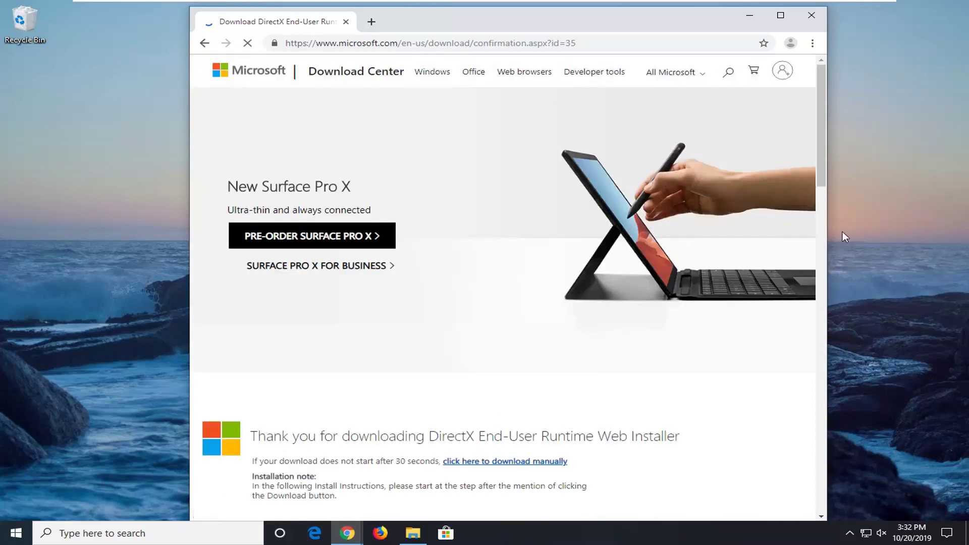
pyautogui.scroll(-1, 617, 333)
pyautogui.scroll(-1, 600, 327)
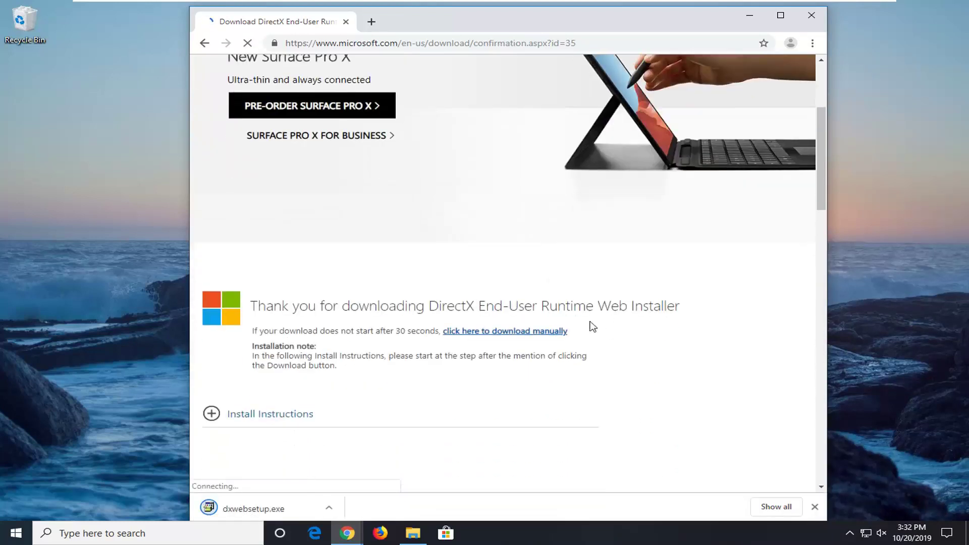
# Launch dxwebsetup.exe, allow it through User Account Control, and center the DirectX Setup window
pyautogui.click(255, 509)
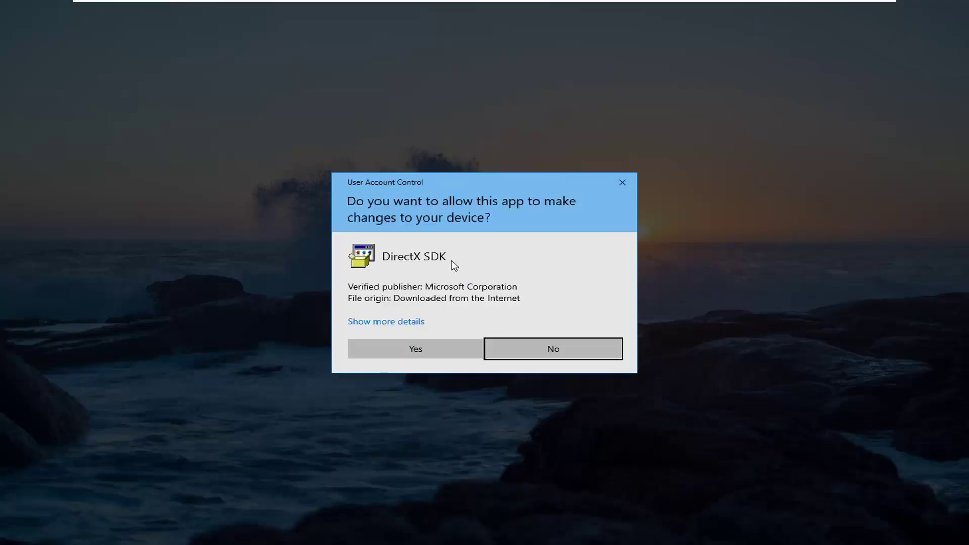
pyautogui.click(407, 352)
pyautogui.click(739, 20)
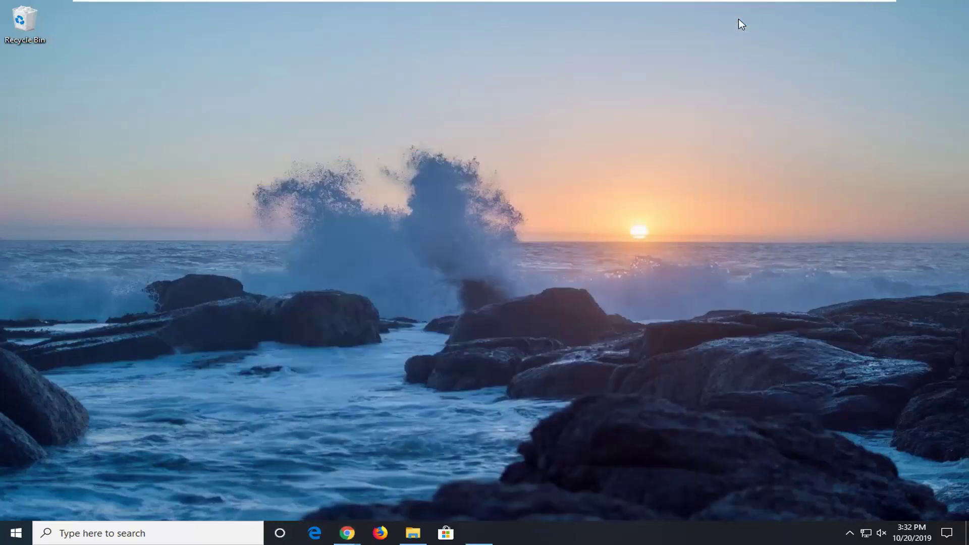
pyautogui.moveTo(191, 19); pyautogui.dragTo(467, 112)
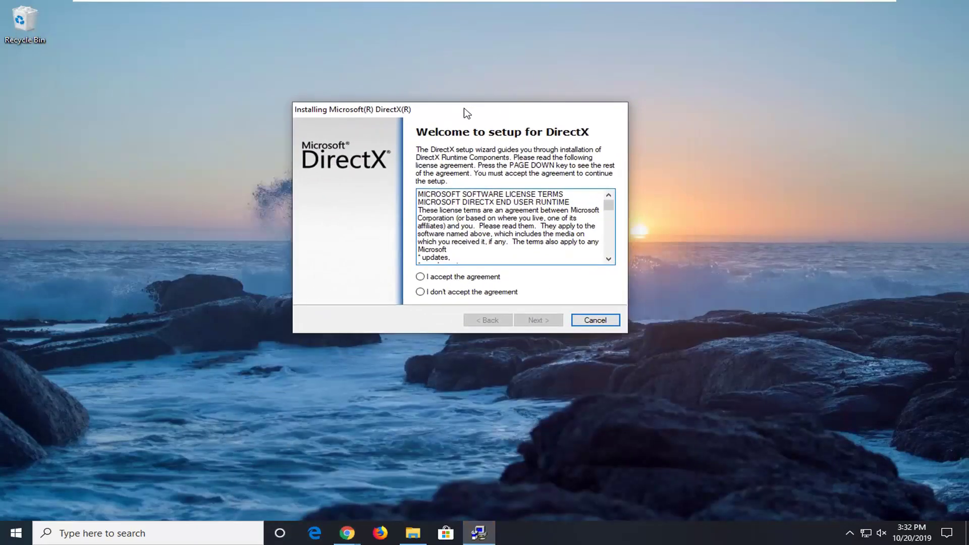
# Accept the DirectX licence agreement and decline installing the Bing Bar
pyautogui.click(447, 276)
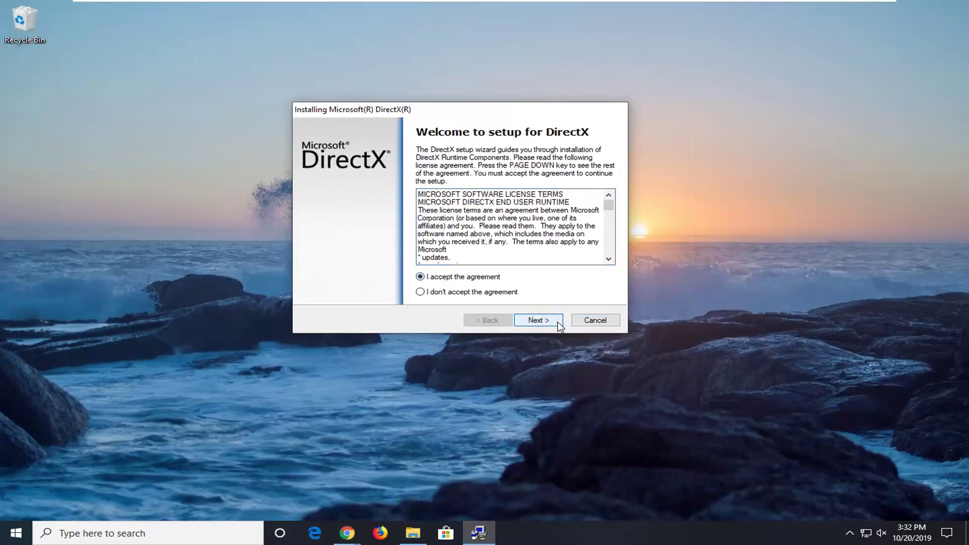
pyautogui.click(536, 320)
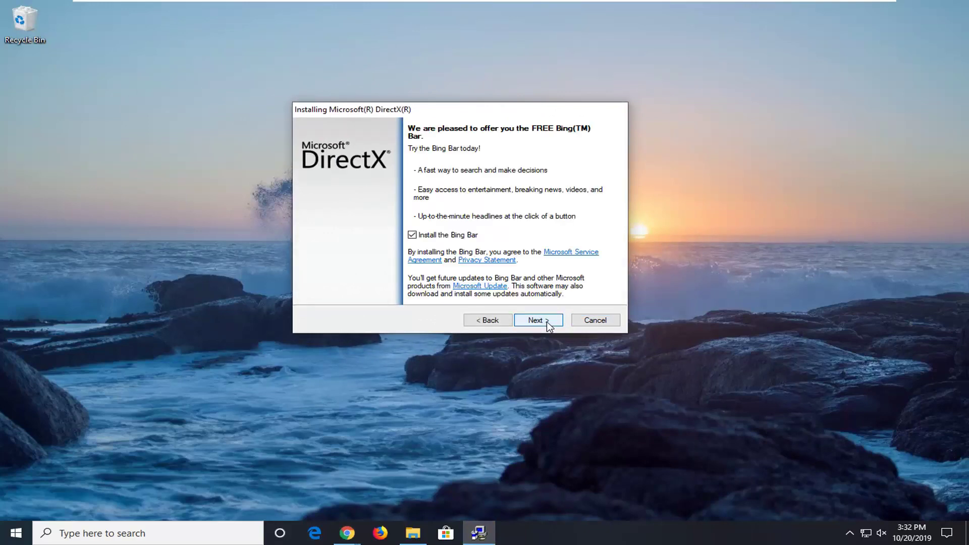
pyautogui.click(444, 235)
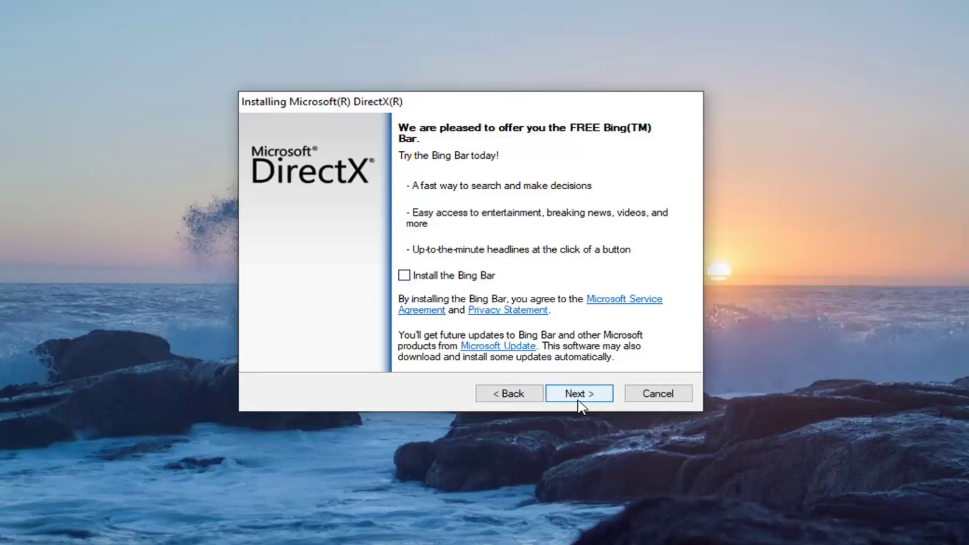
pyautogui.click(579, 394)
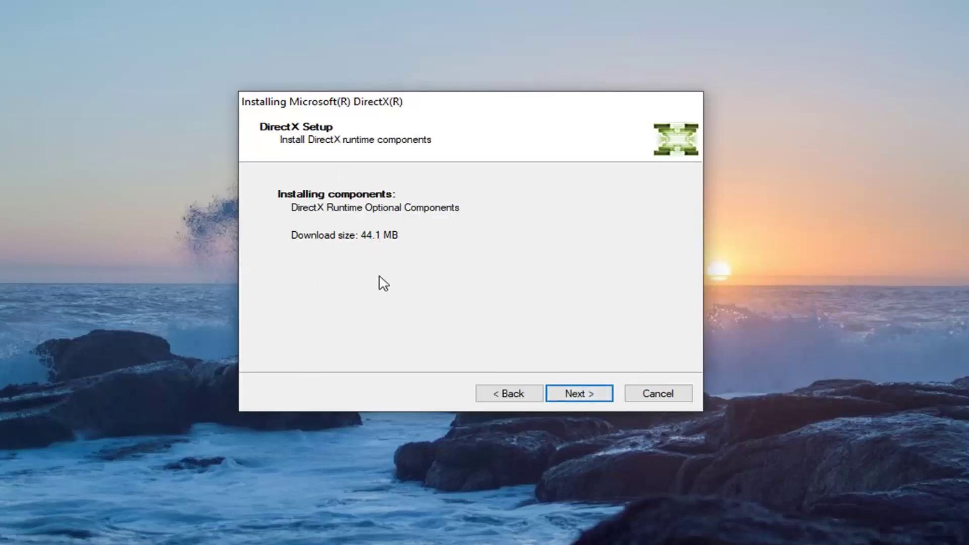
# Start the 44.1 MB download and installation of the DirectX runtime components
pyautogui.click(600, 394)
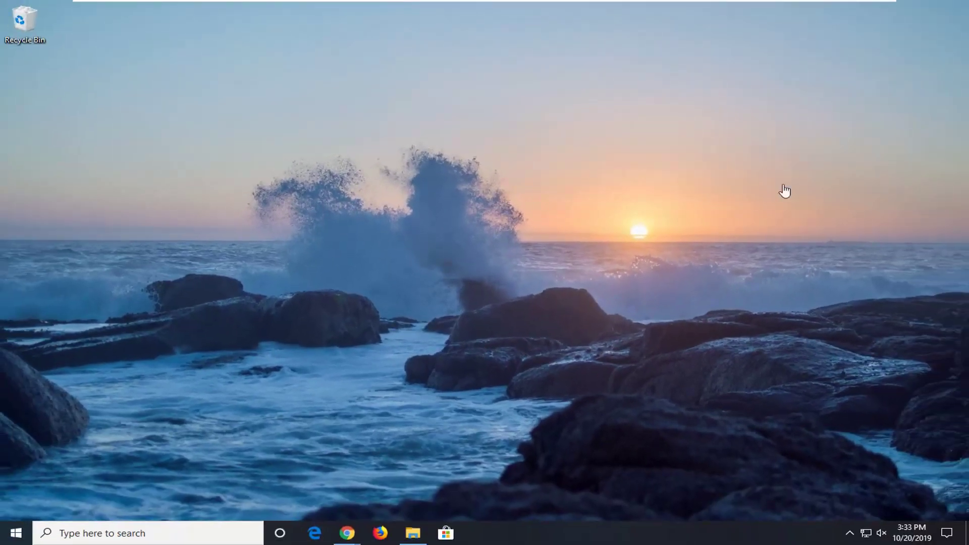
# Open Settings from the Start menu and go to the System › Display page
pyautogui.click(20, 532)
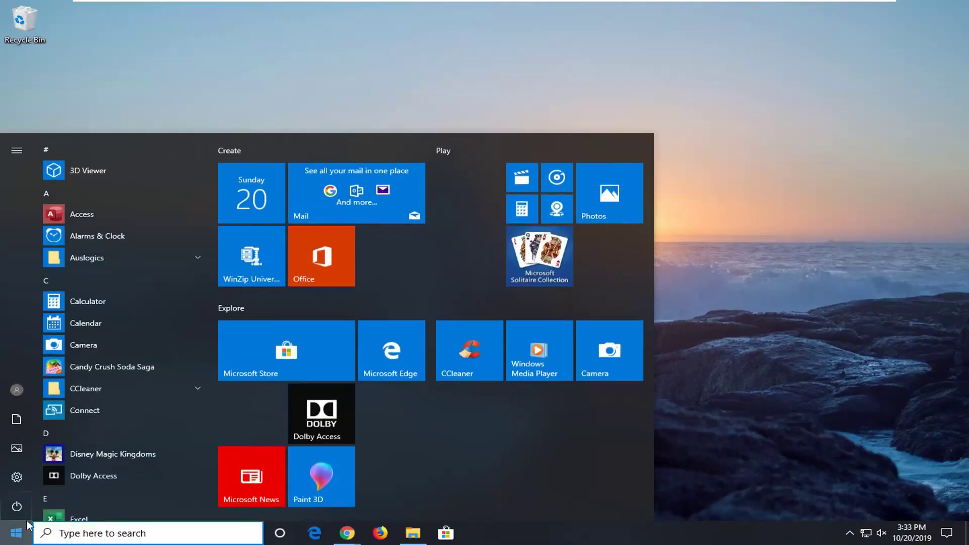
pyautogui.click(16, 478)
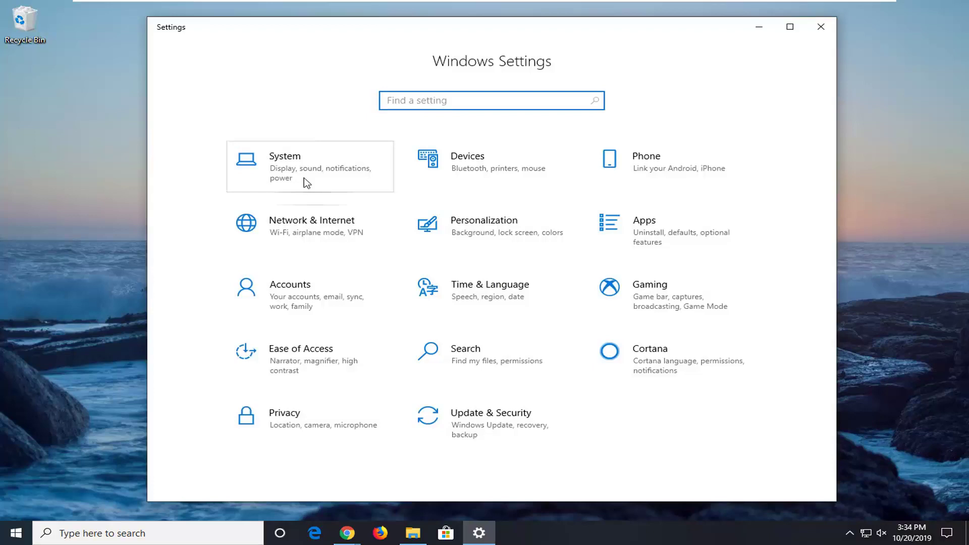
pyautogui.click(283, 170)
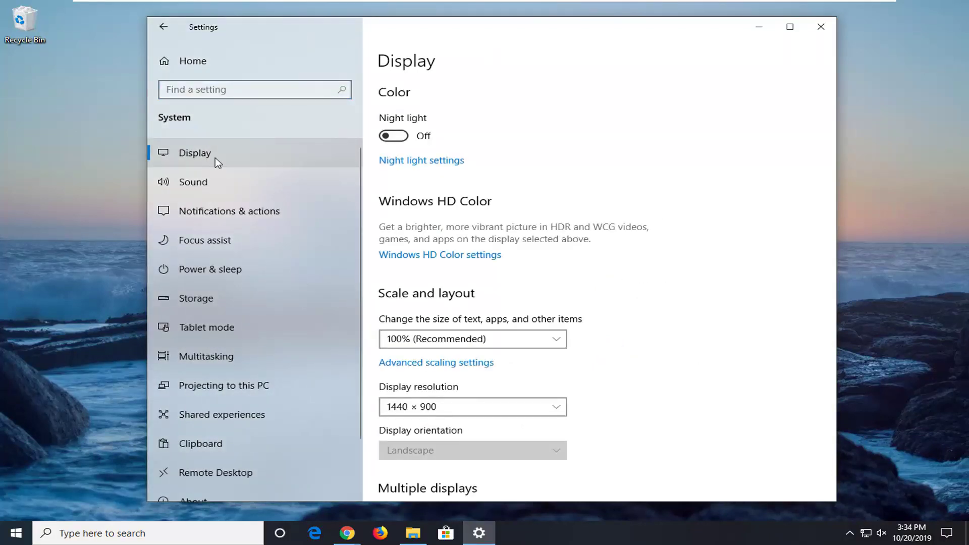
pyautogui.scroll(-7, 630, 221)
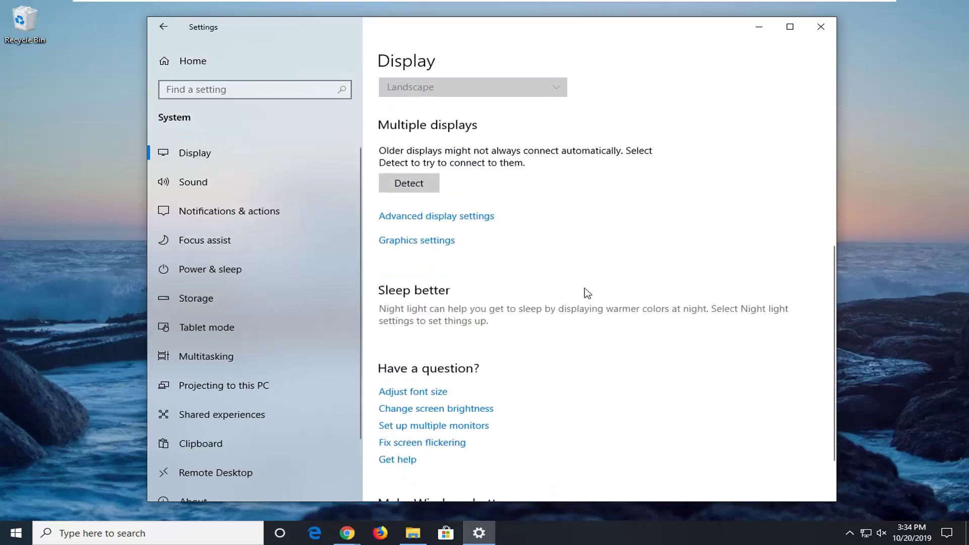
pyautogui.scroll(2, 584, 292)
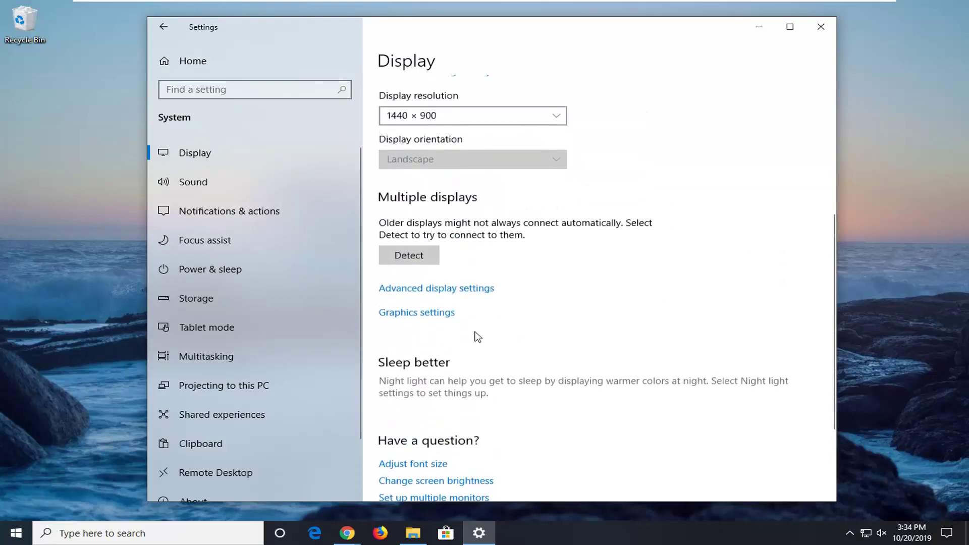
# Set 60 Hertz on the Monitor tab of Display 1's adapter properties and confirm with OK
pyautogui.click(449, 294)
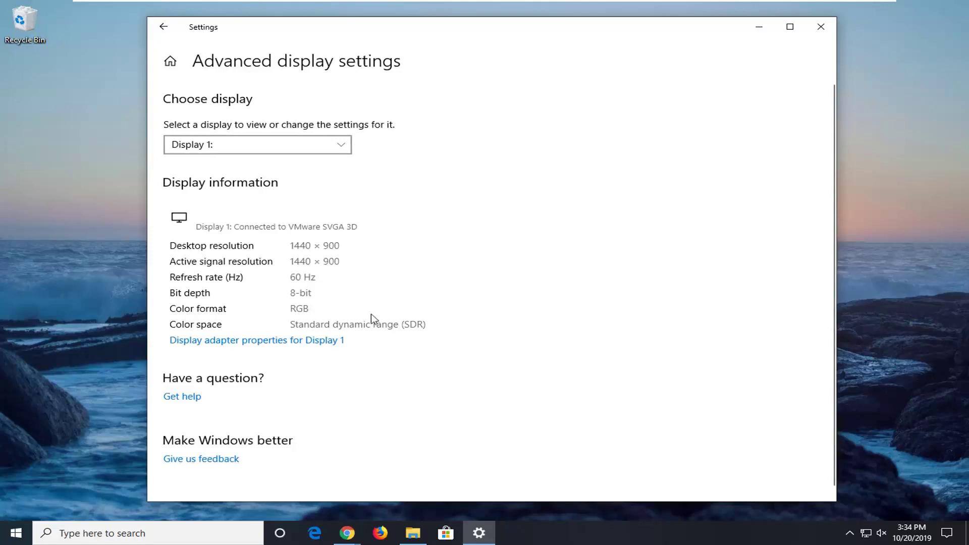
pyautogui.click(244, 348)
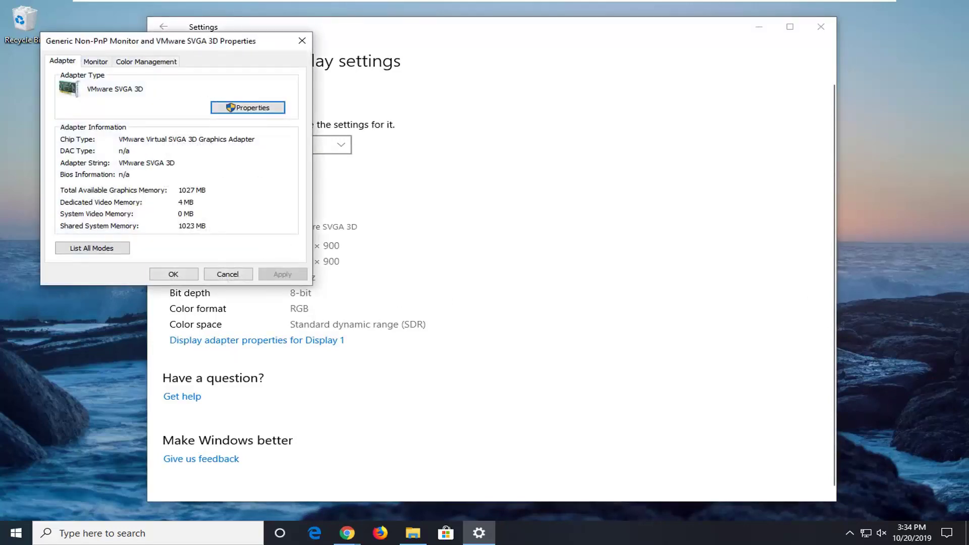
pyautogui.moveTo(207, 41); pyautogui.dragTo(520, 104)
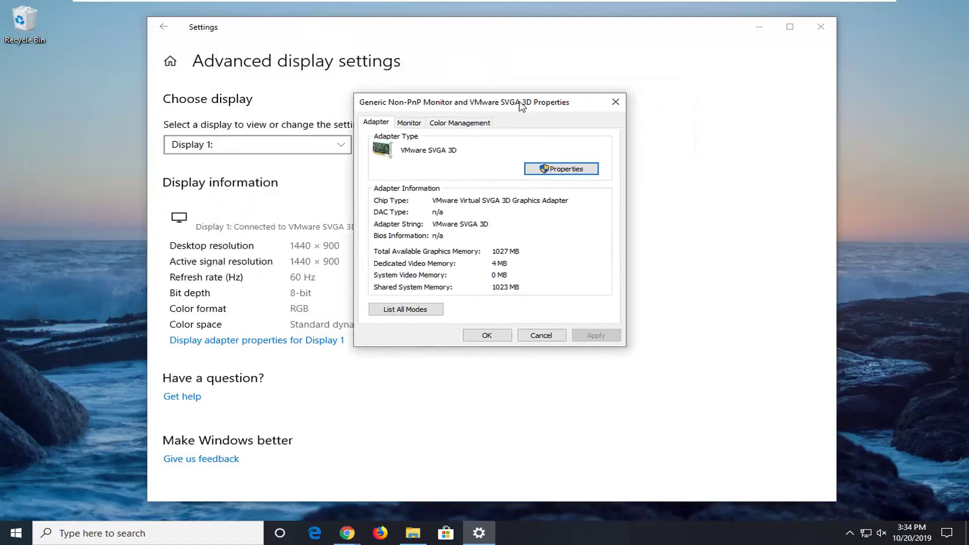
pyautogui.click(412, 124)
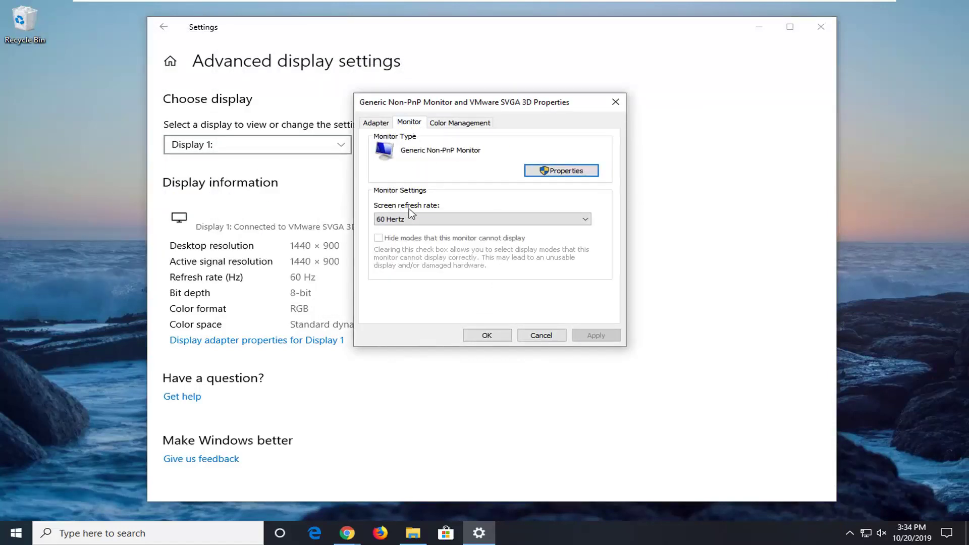
pyautogui.click(482, 222)
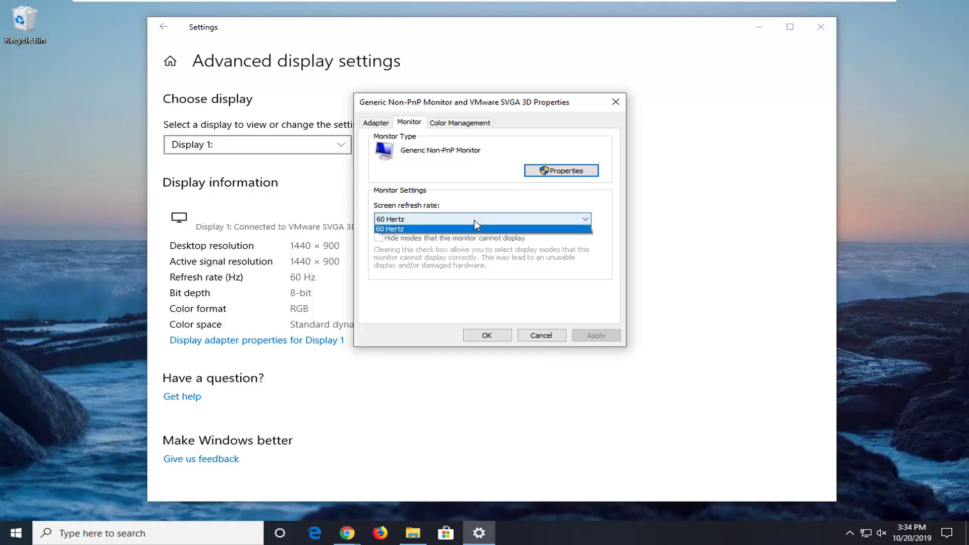
pyautogui.click(399, 230)
pyautogui.click(398, 221)
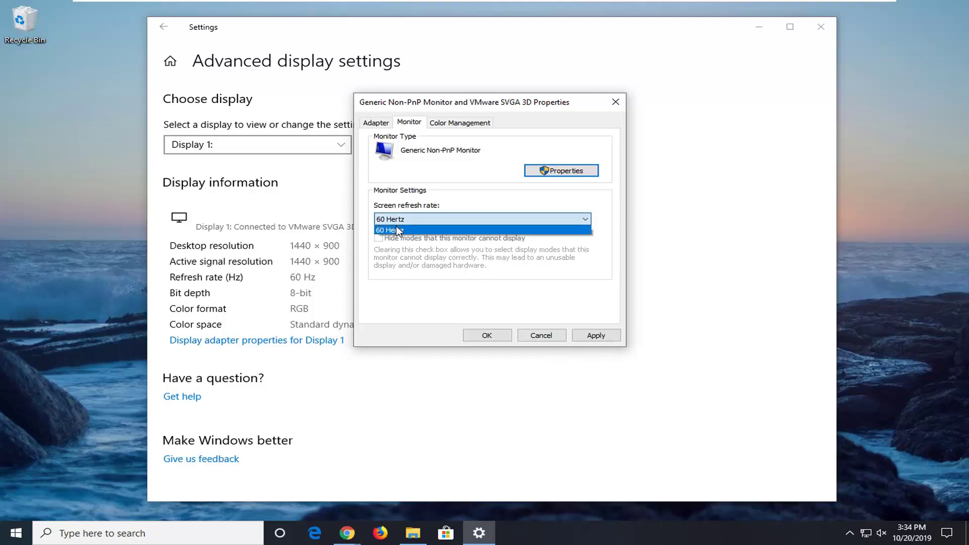
pyautogui.click(395, 231)
pyautogui.click(401, 222)
pyautogui.click(579, 218)
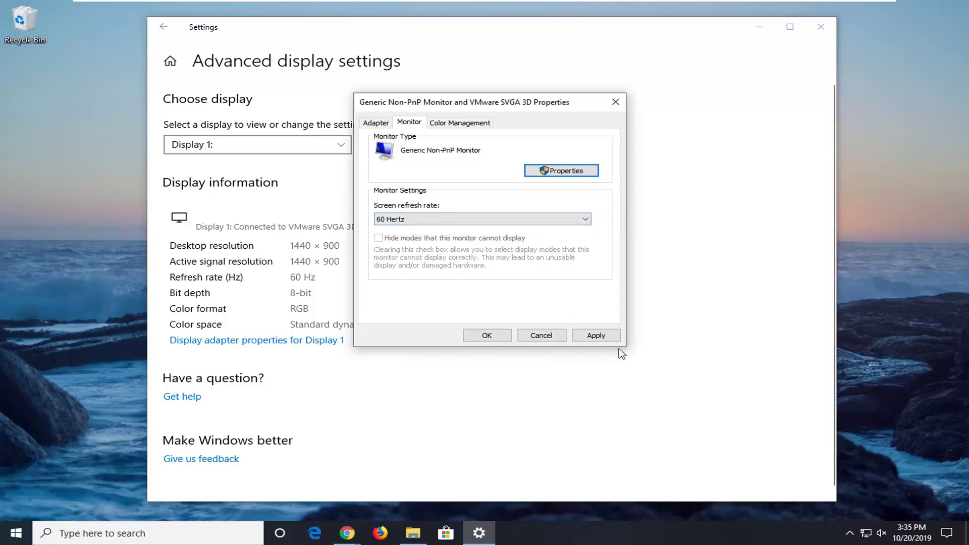
pyautogui.click(487, 335)
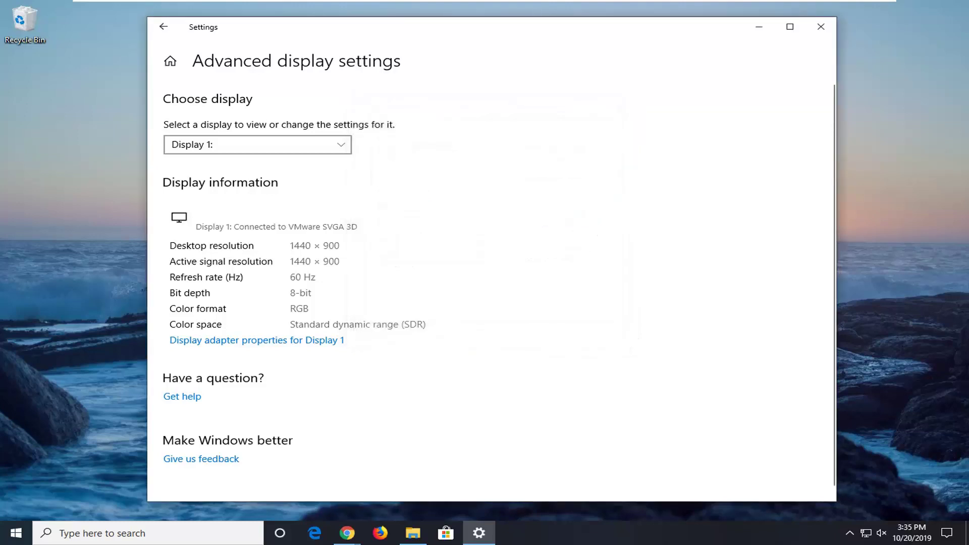
# Close the Settings window to return to the desktop
pyautogui.click(820, 26)
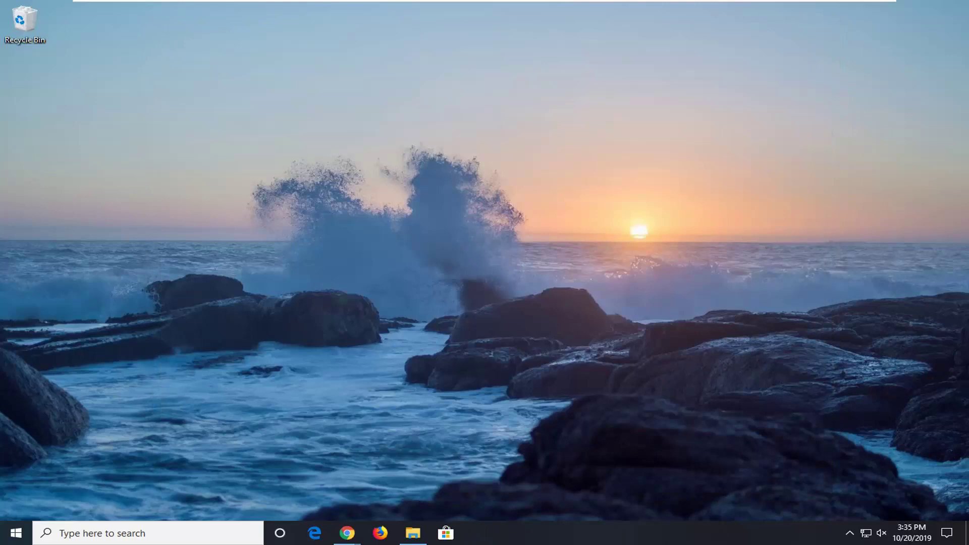